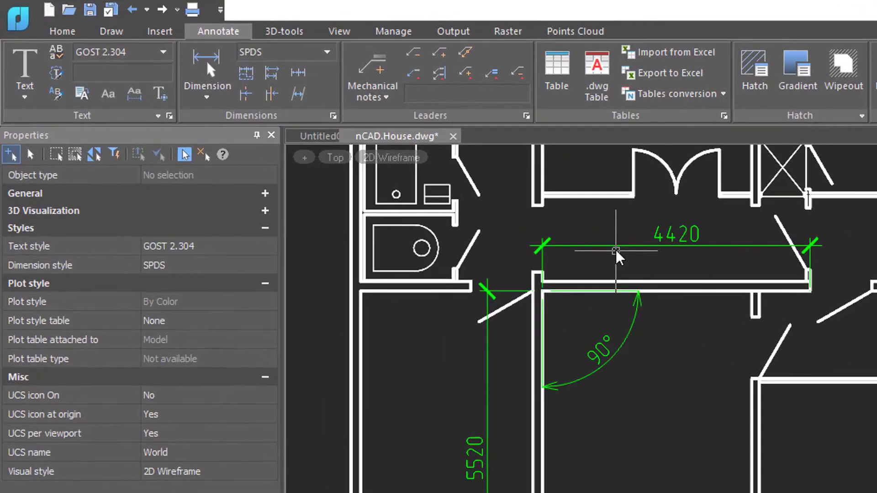
Select the 4420 dimension and review its SPDS style, tick arrows, text and units in Properties
click(594, 242)
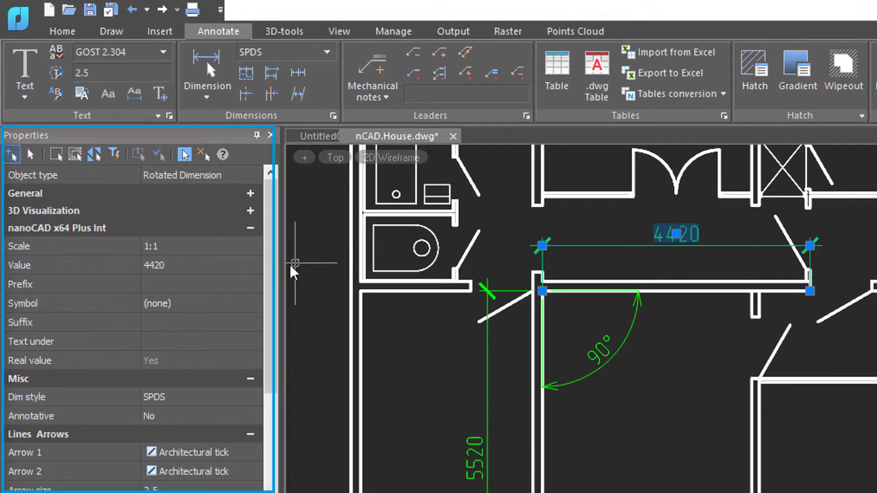
scroll(270, 329, down, 6)
scroll(137, 328, down, 13)
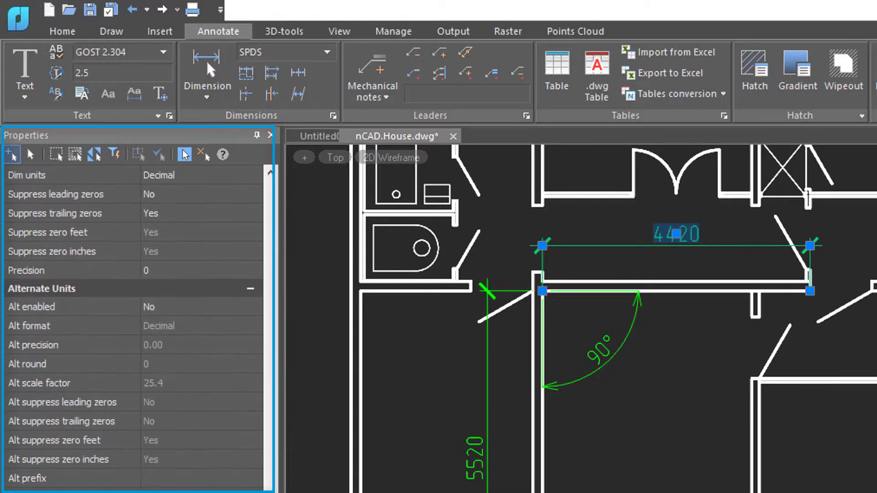
scroll(137, 329, up, 19)
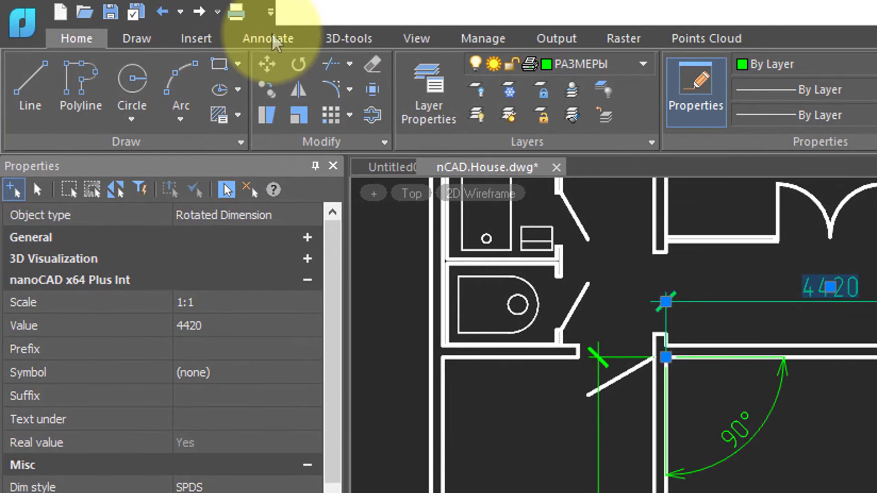
Open the Dimension Style Manager from the Annotate tab's Dimensions panel
click(260, 39)
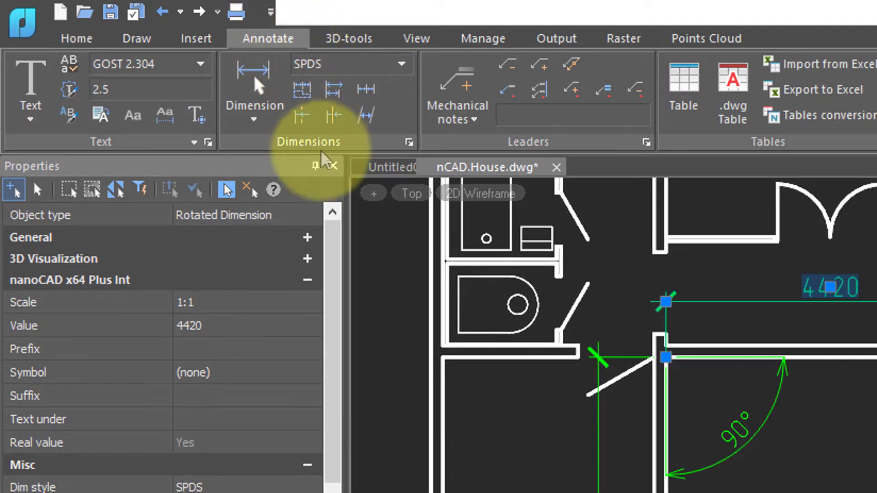
click(408, 143)
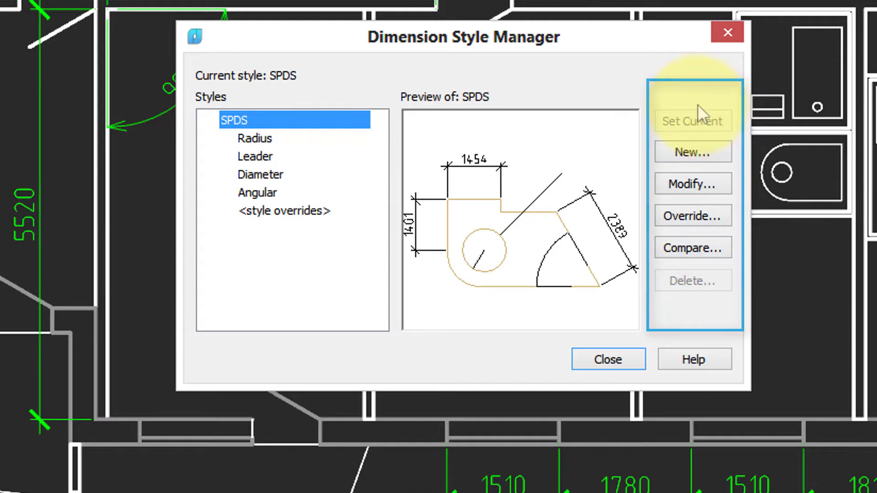
Create a new style named 'Copy of SPDS', starting with SPDS and used for all dimensions
click(697, 152)
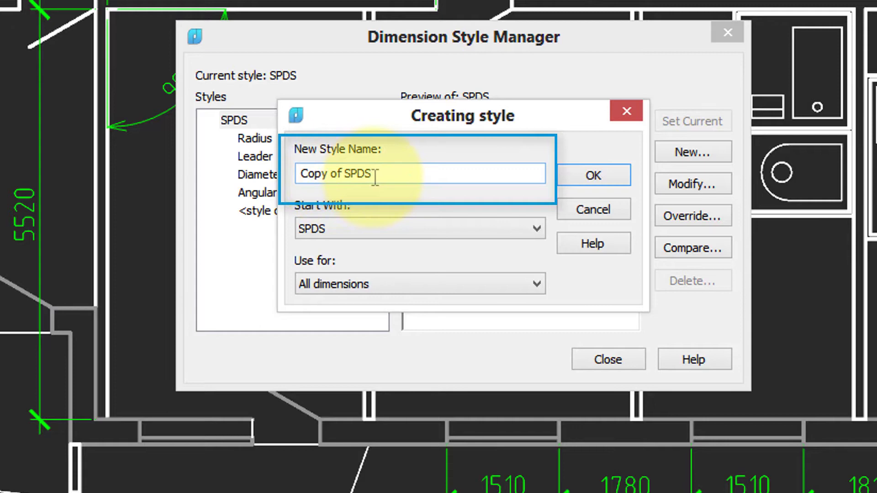
click(535, 283)
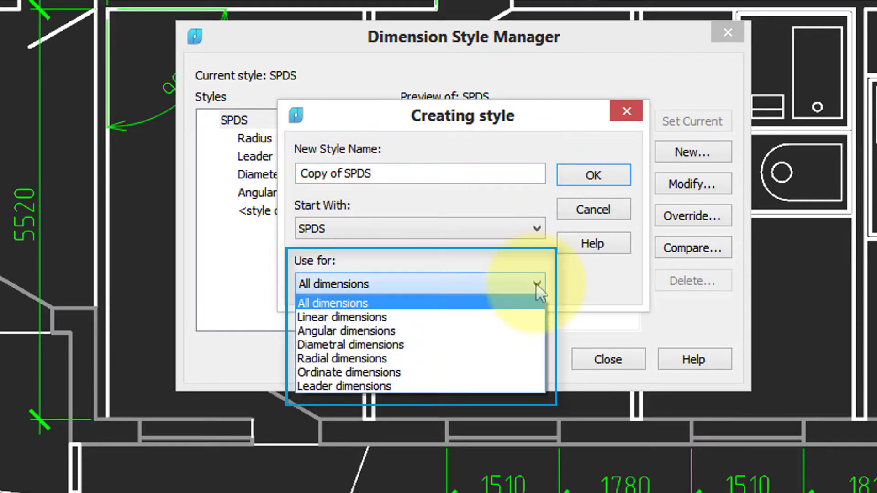
click(470, 305)
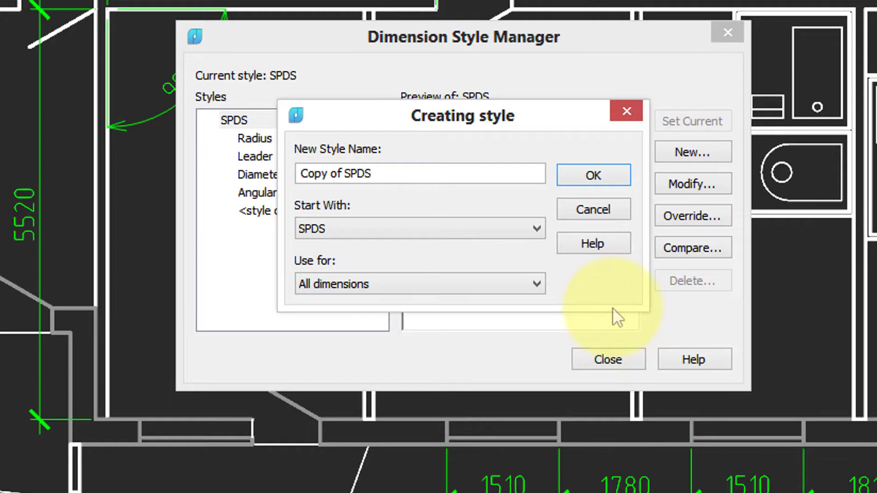
click(593, 175)
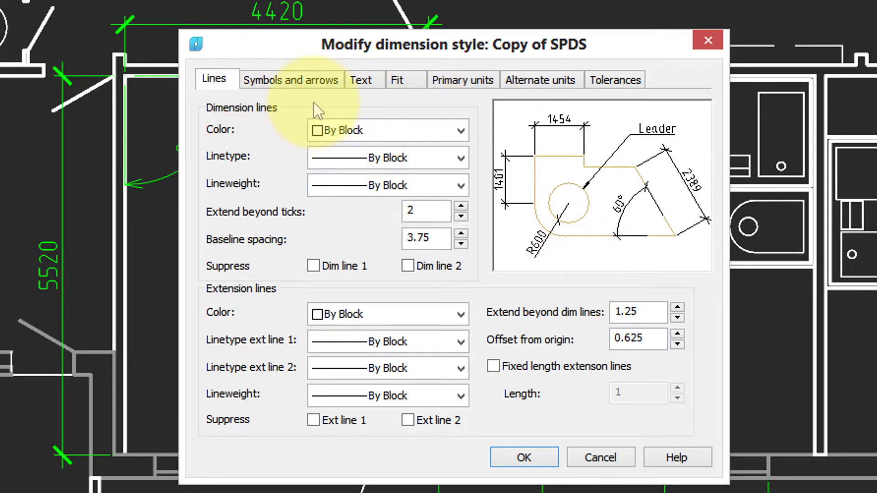
Review the new style's arrows, text, fit, primary units, alternate units and tolerance settings
click(315, 79)
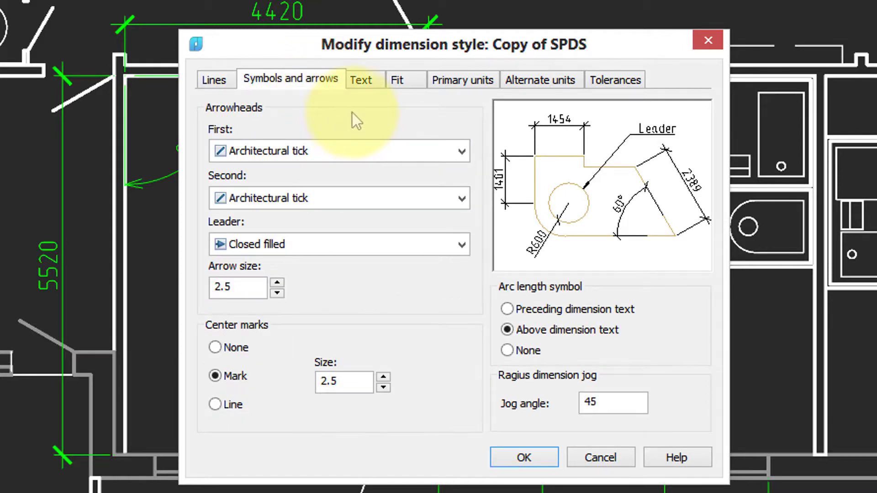
click(367, 83)
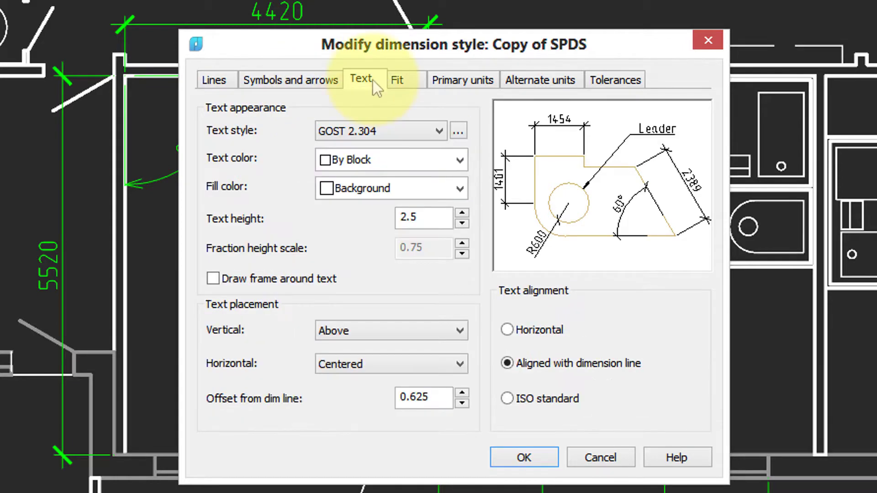
click(402, 82)
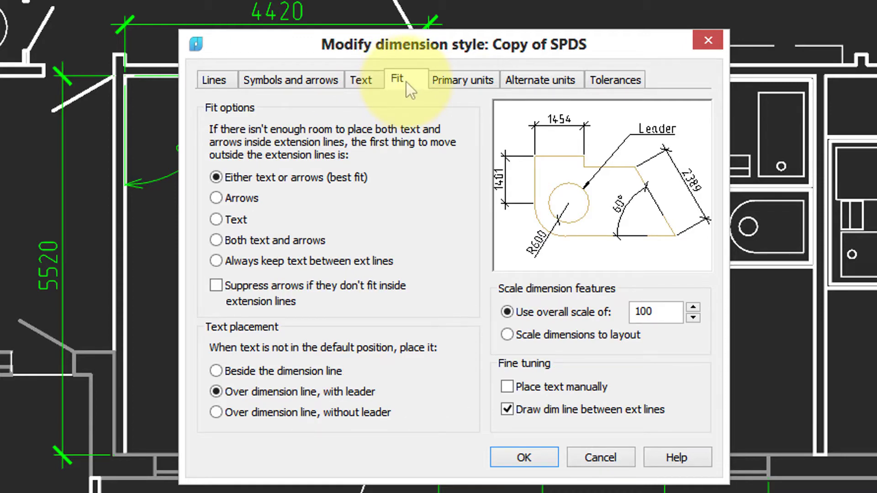
click(461, 85)
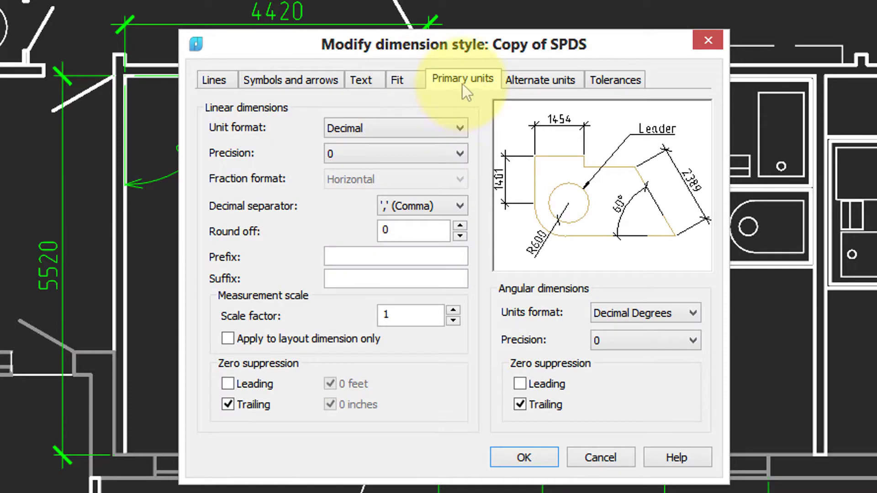
click(529, 92)
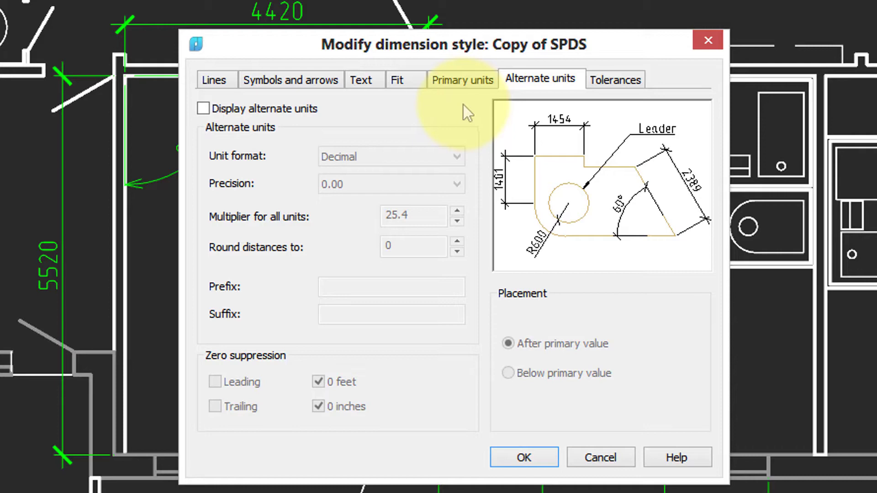
click(621, 88)
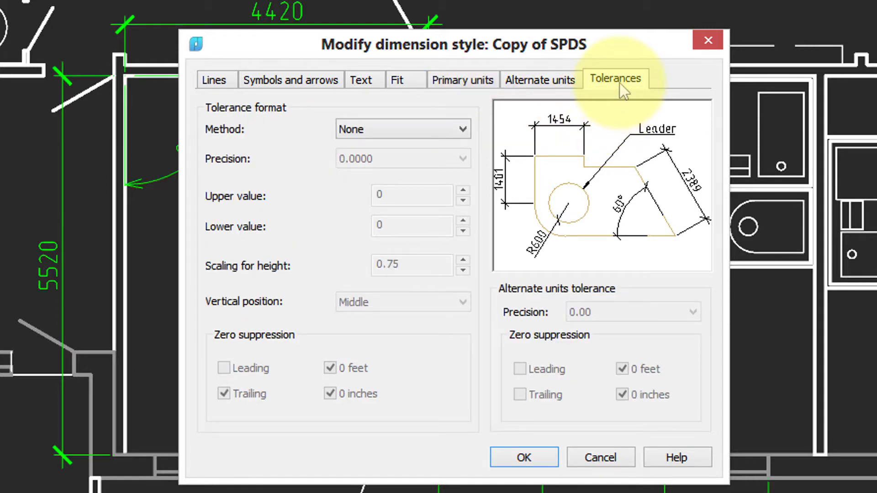
Set the Copy of SPDS arrowheads to Closed filled on Symbols and arrows
click(274, 85)
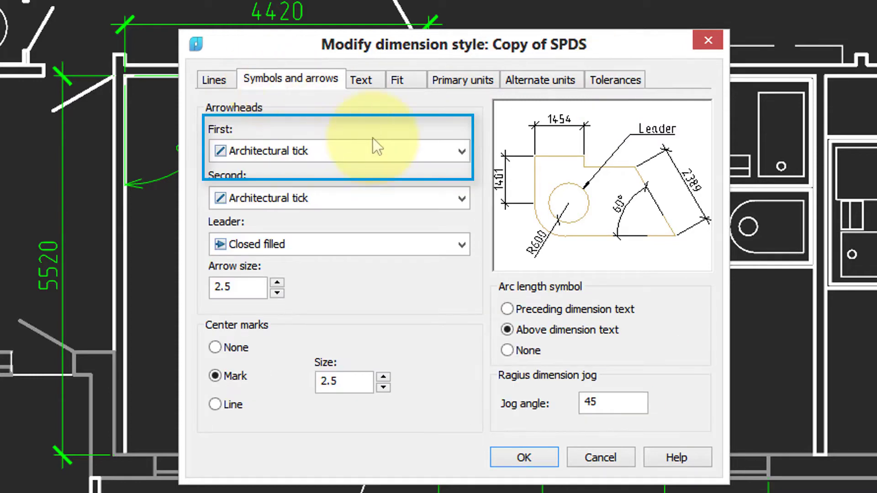
click(461, 152)
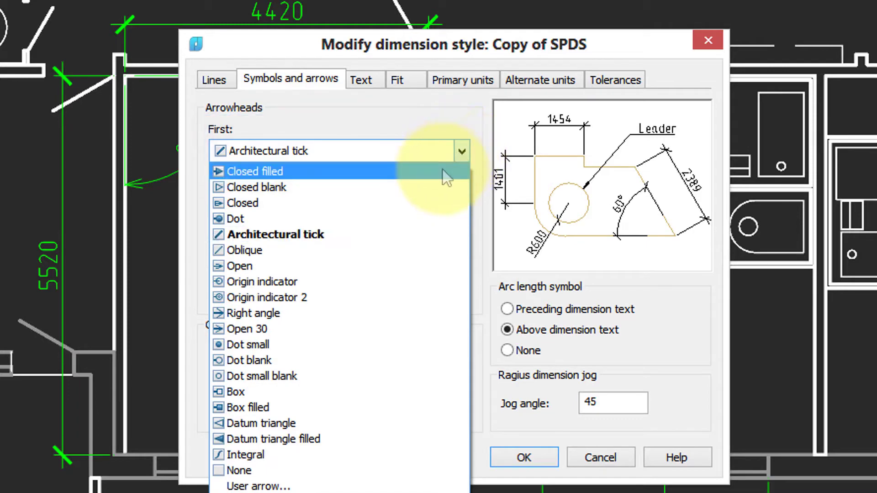
click(442, 171)
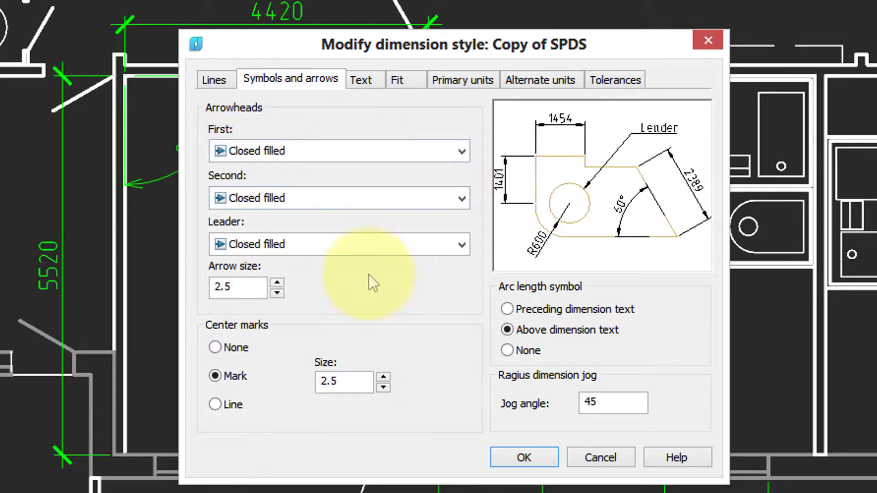
Save Copy of SPDS, compare it with SPDS to confirm only DIMBLK differs, and close the manager
click(538, 457)
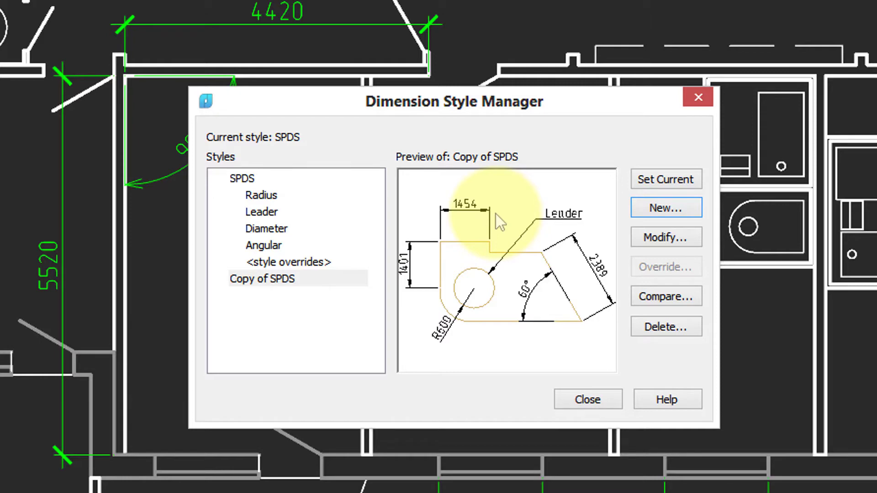
click(652, 298)
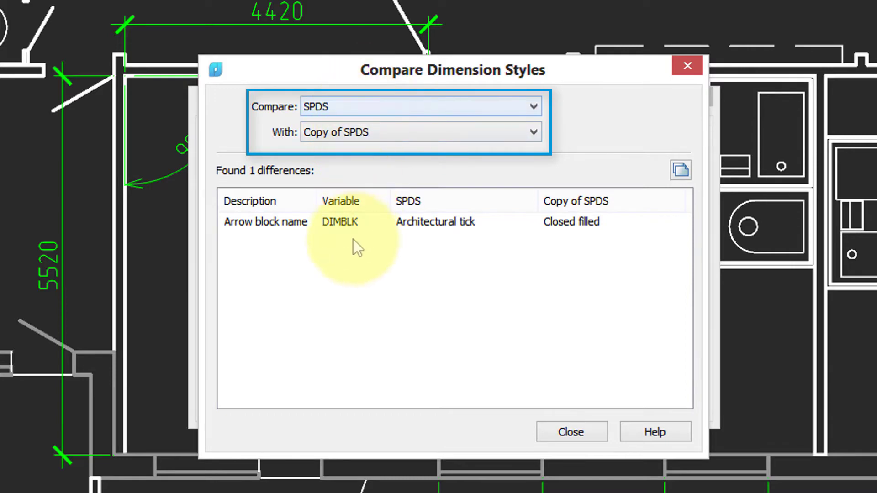
click(342, 223)
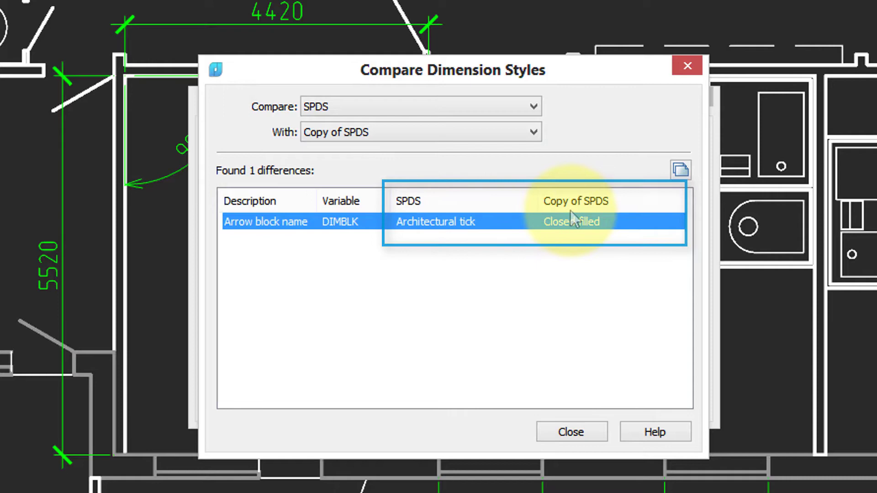
click(577, 435)
click(577, 401)
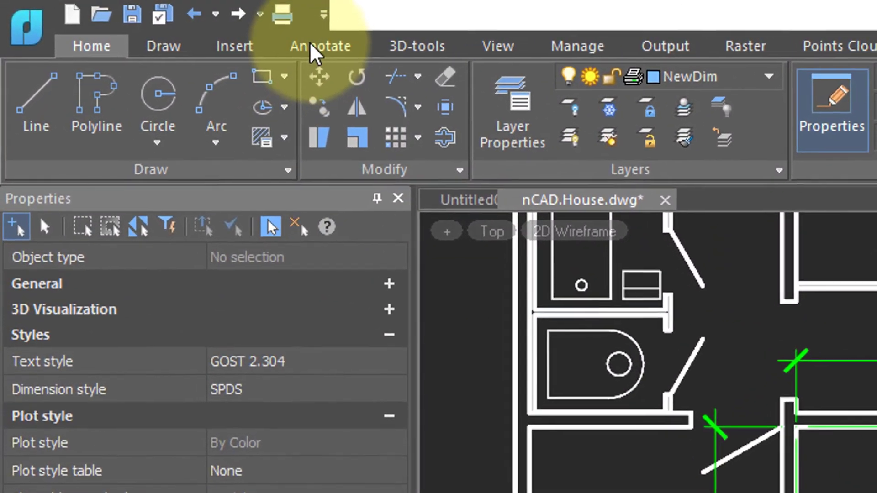
Make Copy of SPDS current and add a 4070 dimension along the left room's inner wall
click(295, 46)
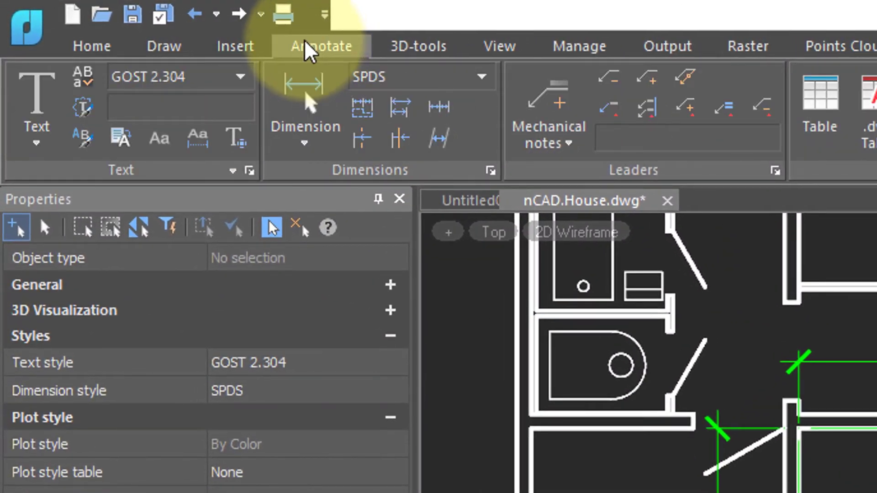
click(483, 76)
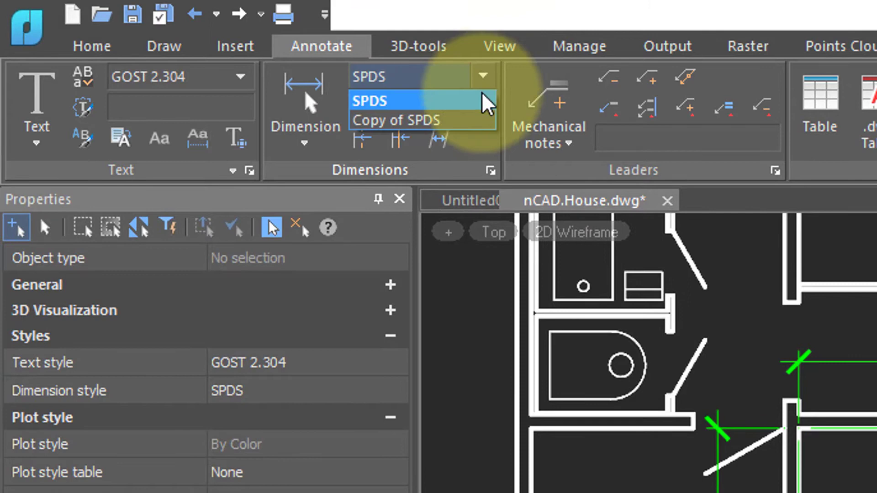
click(472, 122)
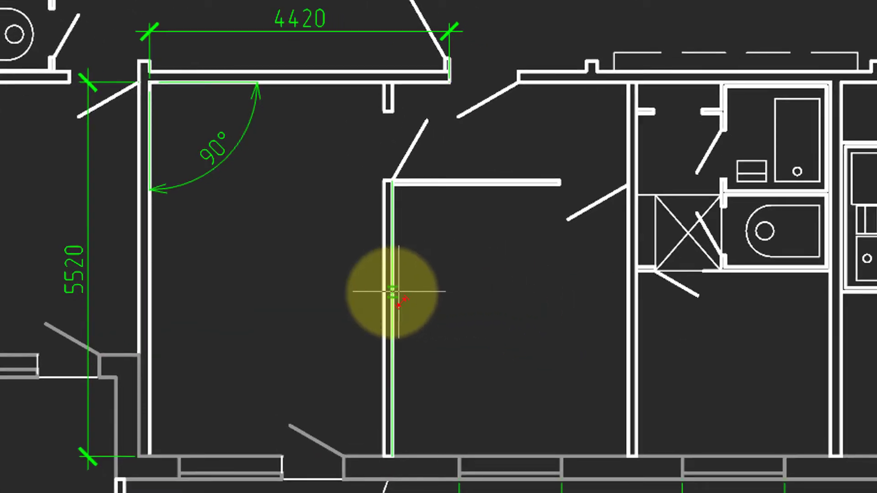
click(383, 295)
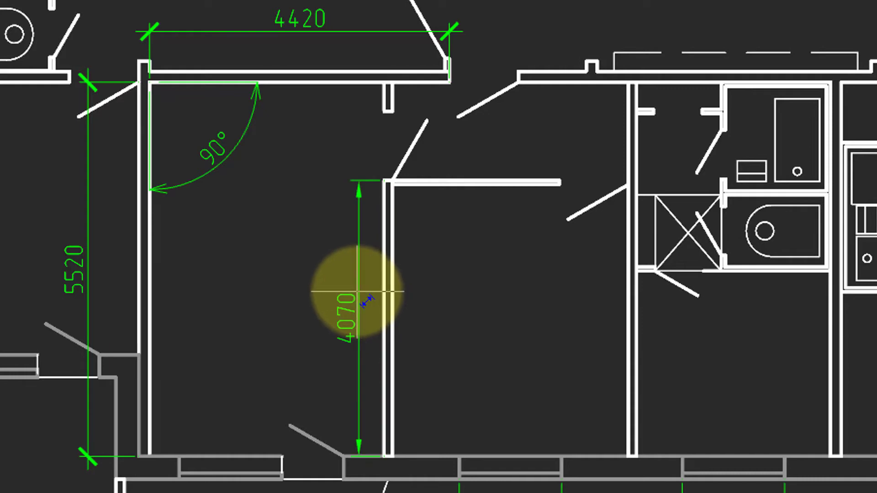
click(358, 291)
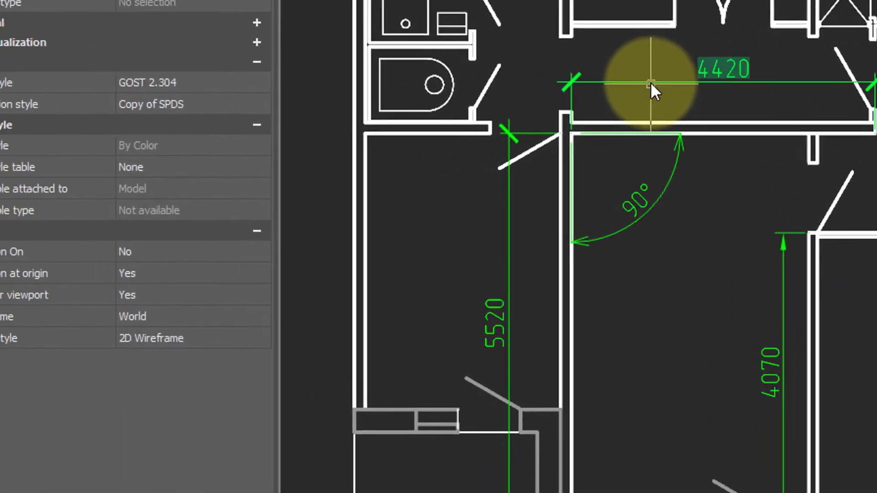
Change the 4420 dimension's Dim style to Copy of SPDS in Properties
click(650, 82)
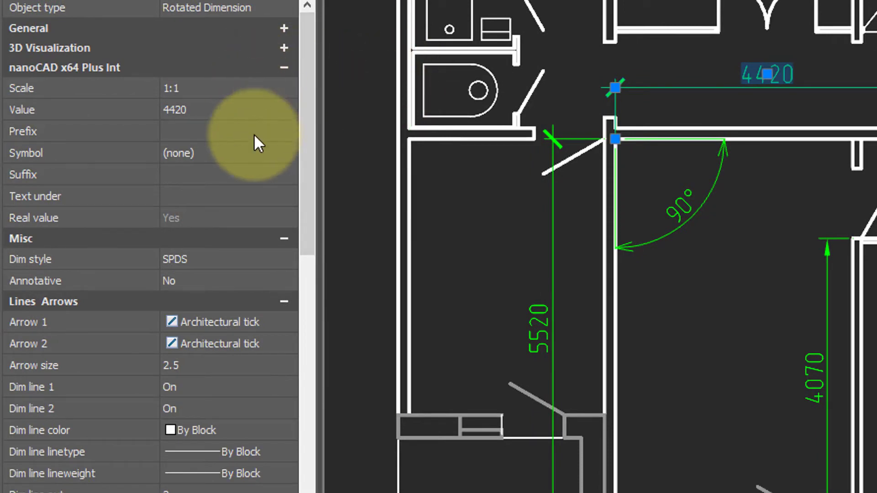
click(283, 258)
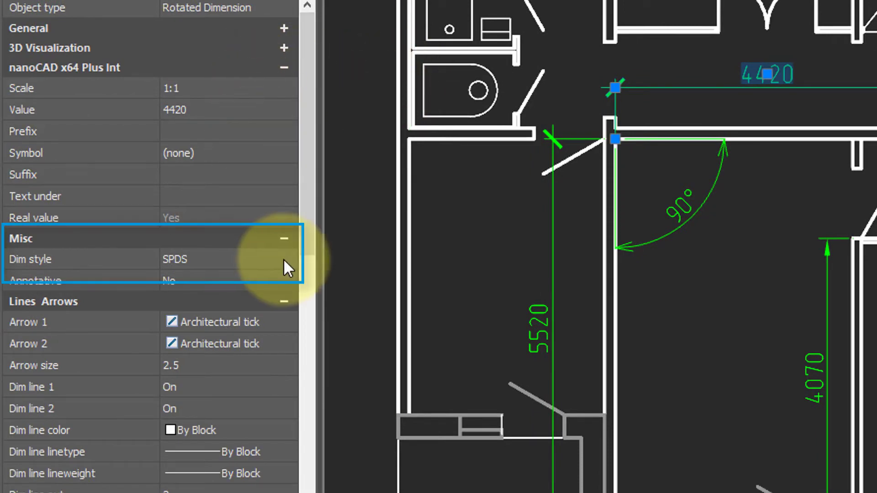
click(284, 259)
click(284, 297)
key(Escape)
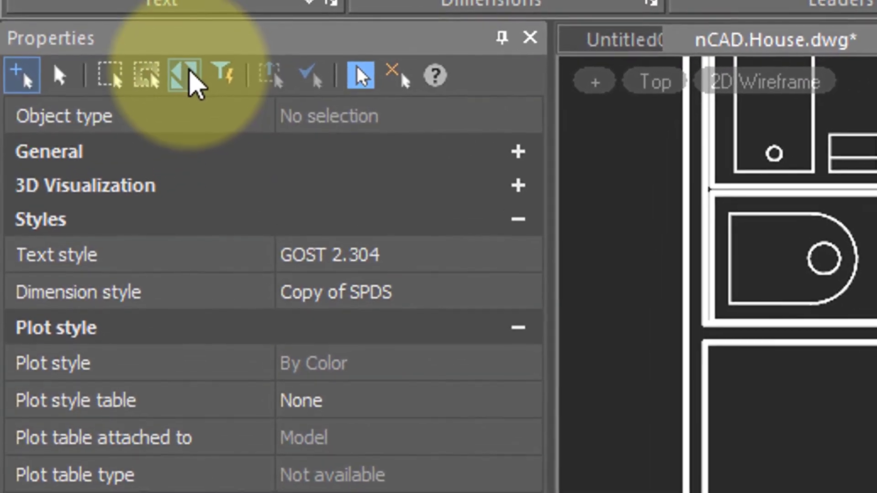
Select all dimensions in the plan and set their Dim style to Copy of SPDS
click(190, 76)
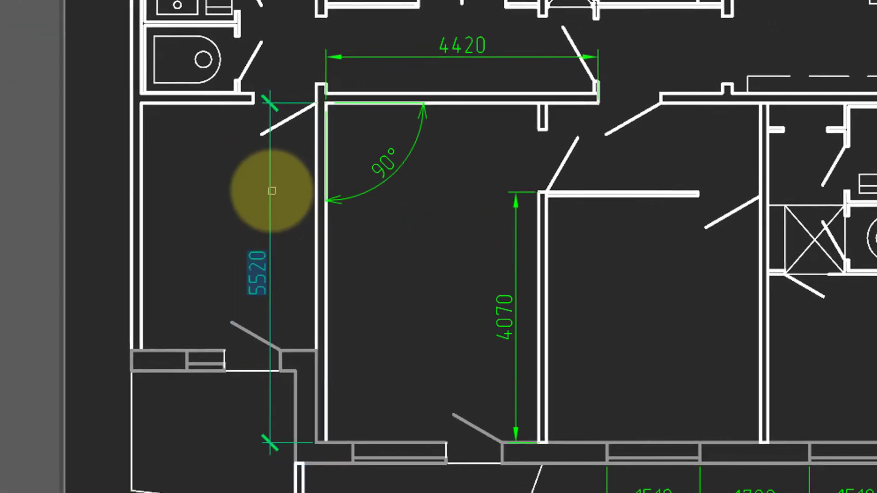
key(Return)
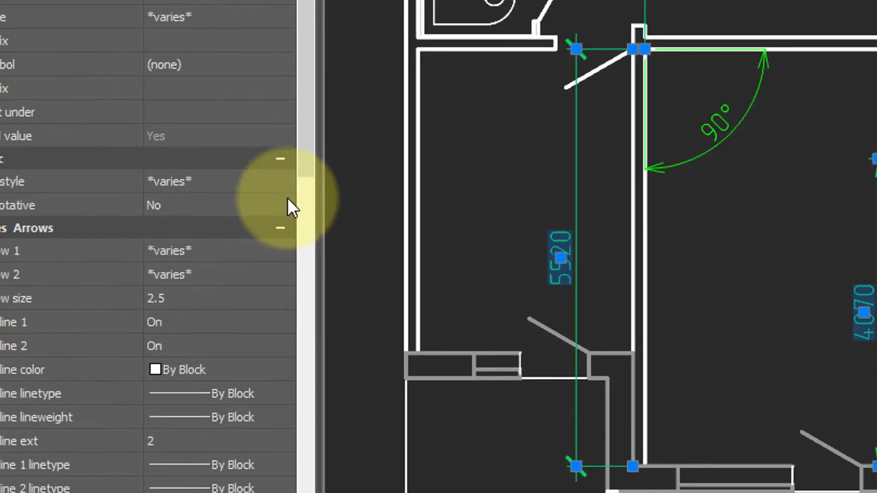
click(285, 183)
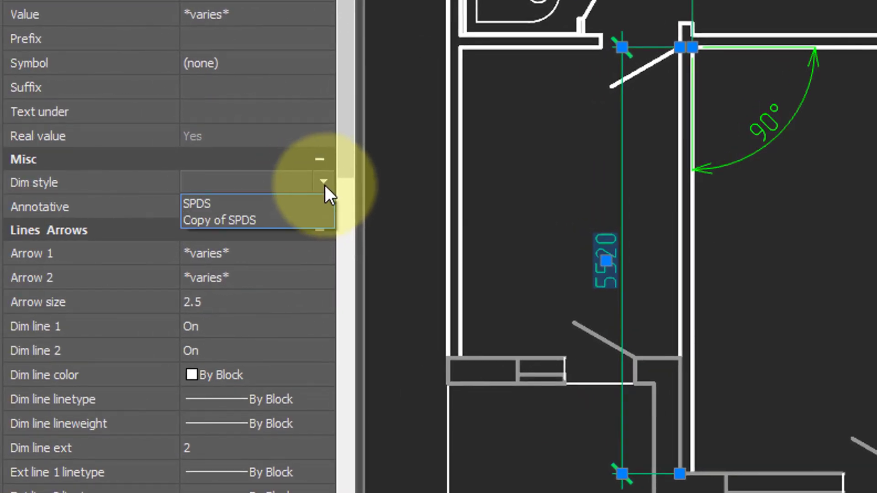
click(313, 219)
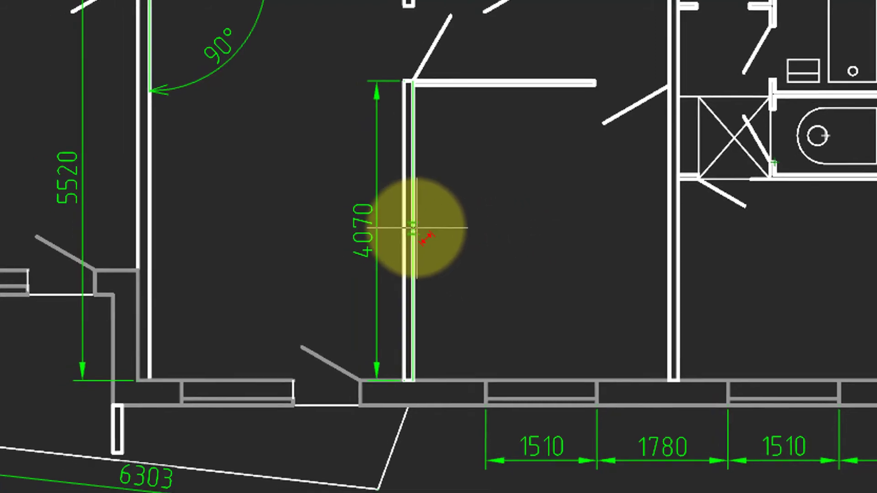
Start a 4070 wall dimension and enter prefix 'pre=' and a suffix in Edit dimension
click(401, 240)
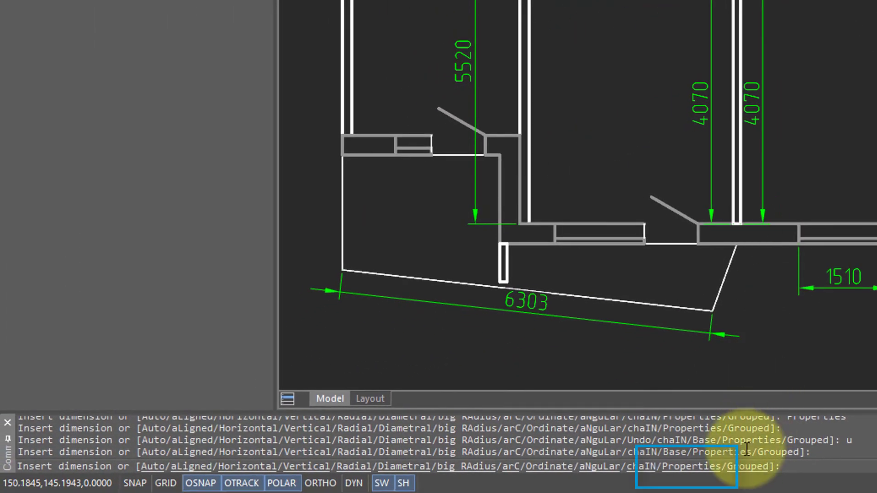
click(700, 466)
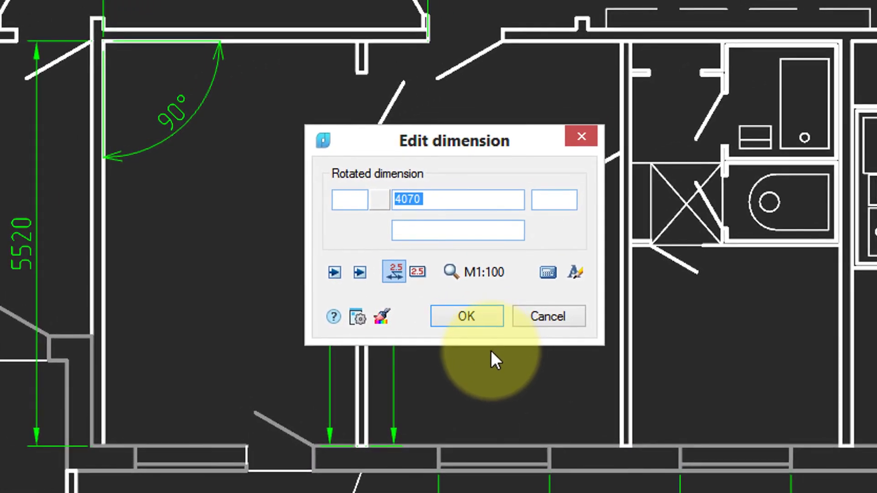
click(356, 197)
text(pre=)
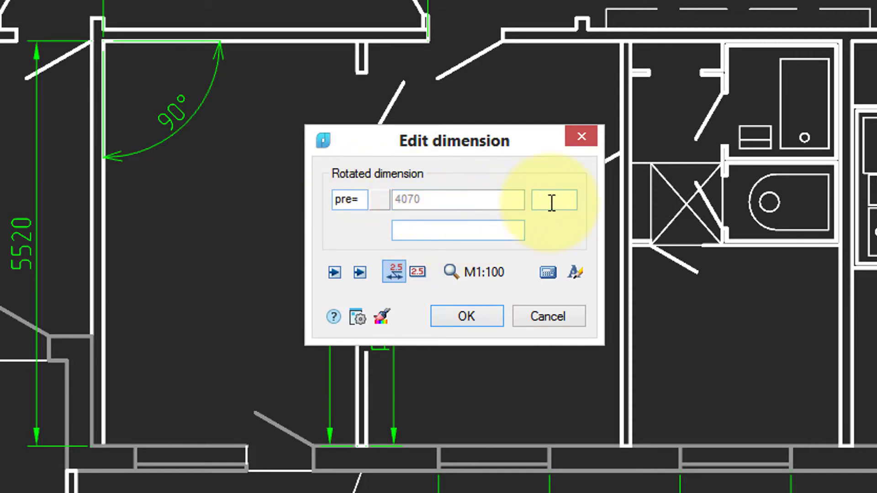
text(suffix)
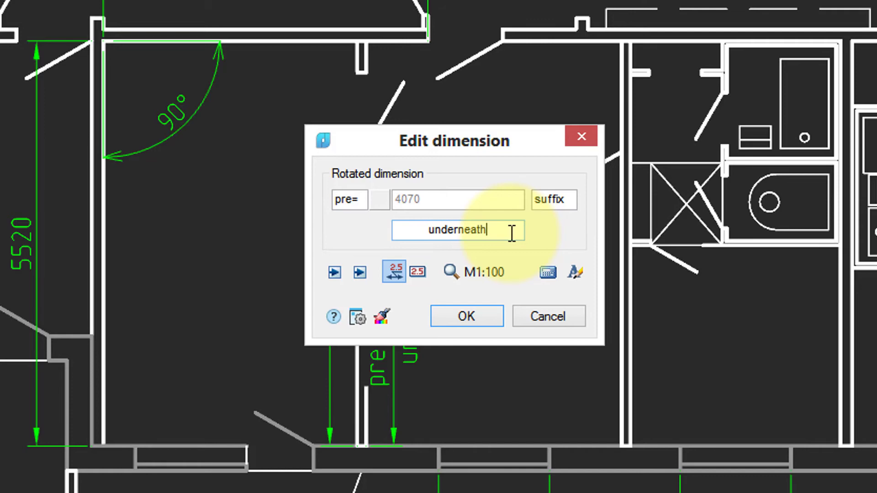
Set the first arrowhead to a dot and place the 'underneath' text below the dimension
click(341, 271)
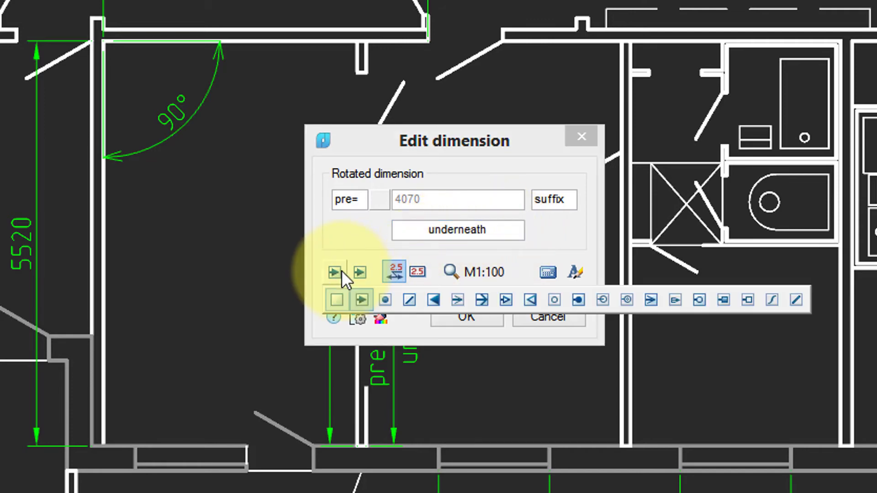
click(385, 300)
click(417, 271)
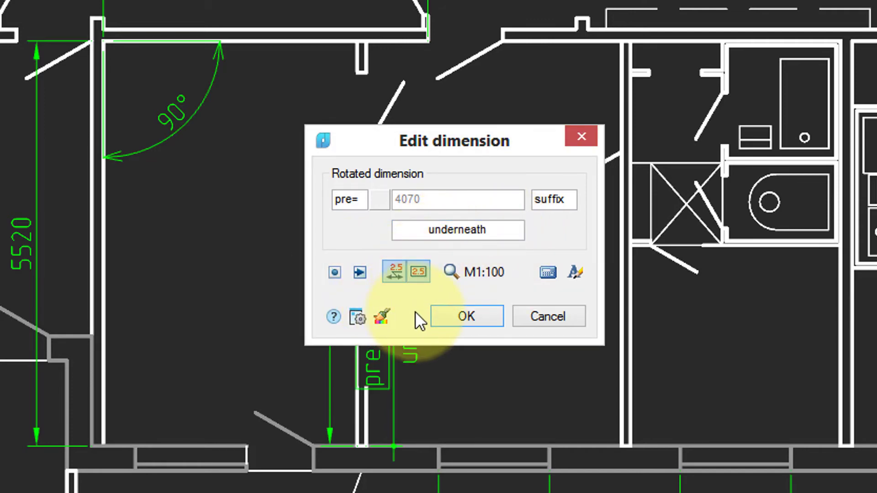
drag(439, 145, 588, 192)
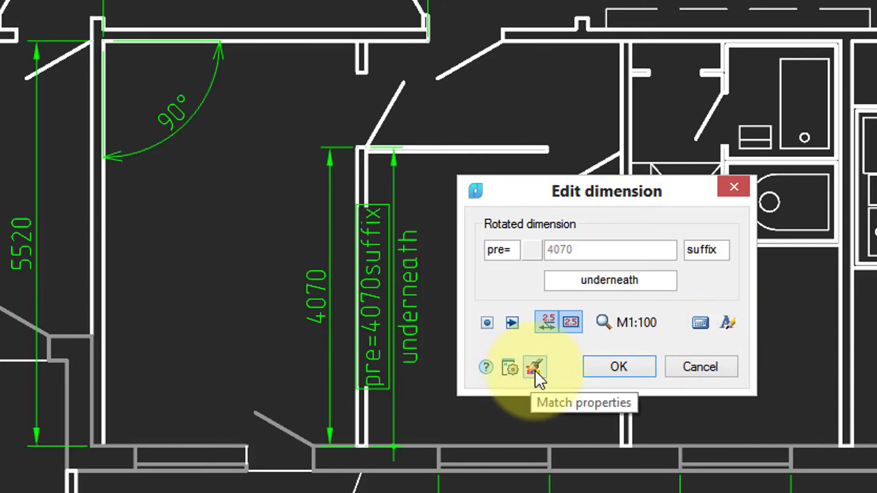
Match the R3865 dimension's settings, dropping the custom text, and place a plain 4070 dimension
click(516, 365)
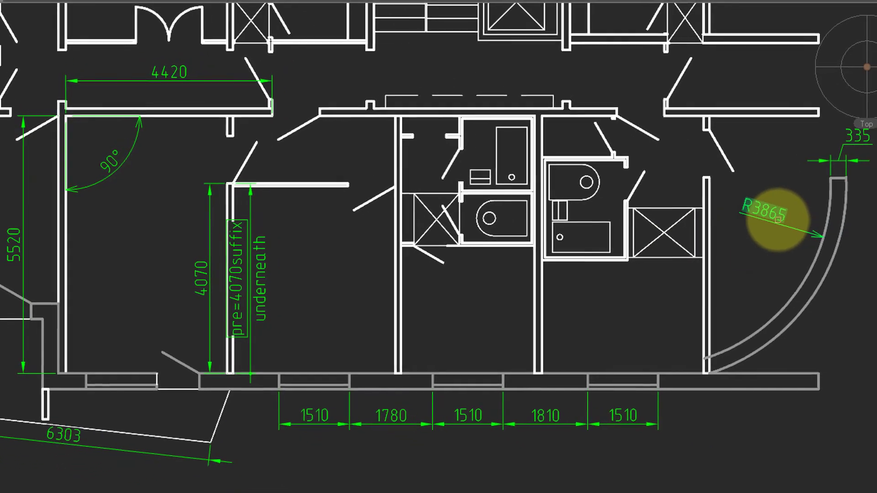
click(778, 225)
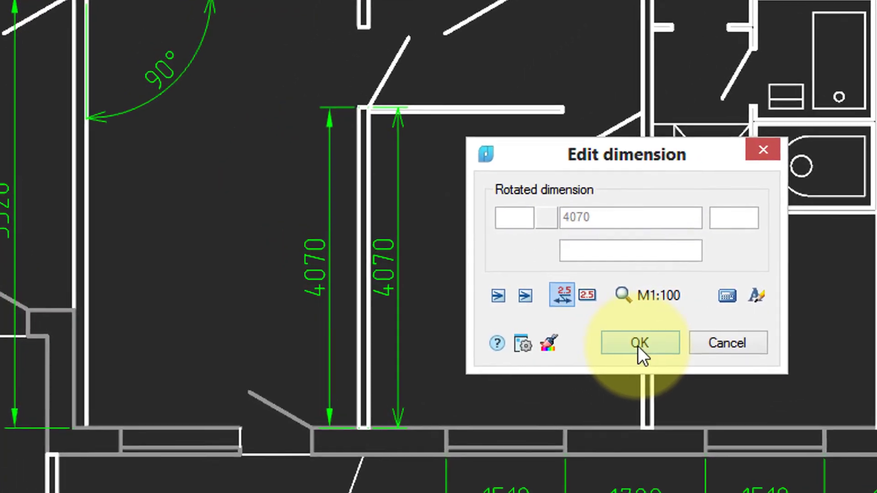
click(543, 341)
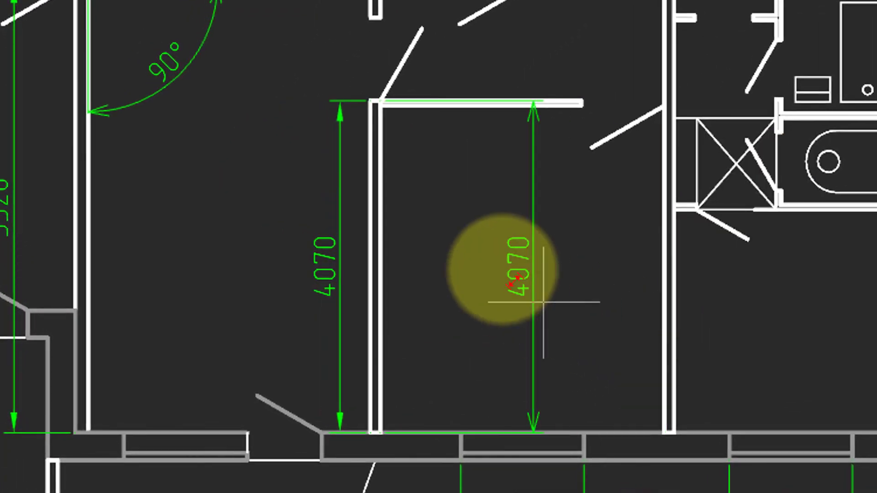
click(472, 262)
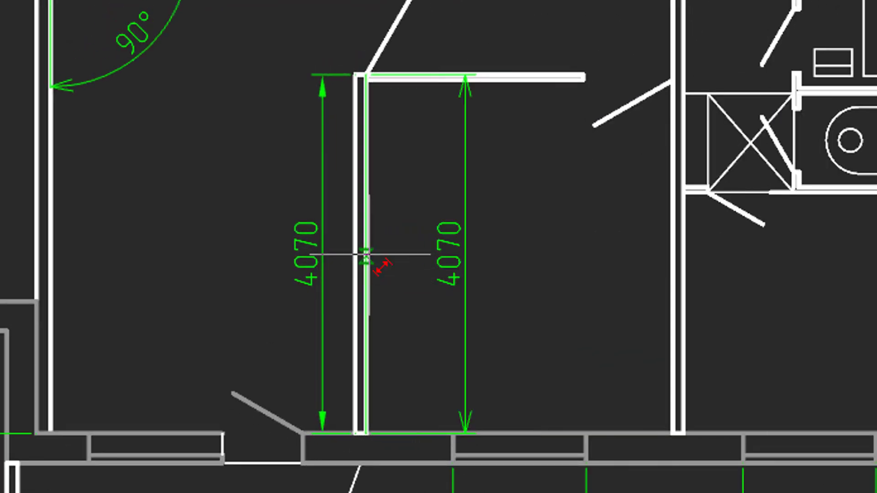
click(365, 254)
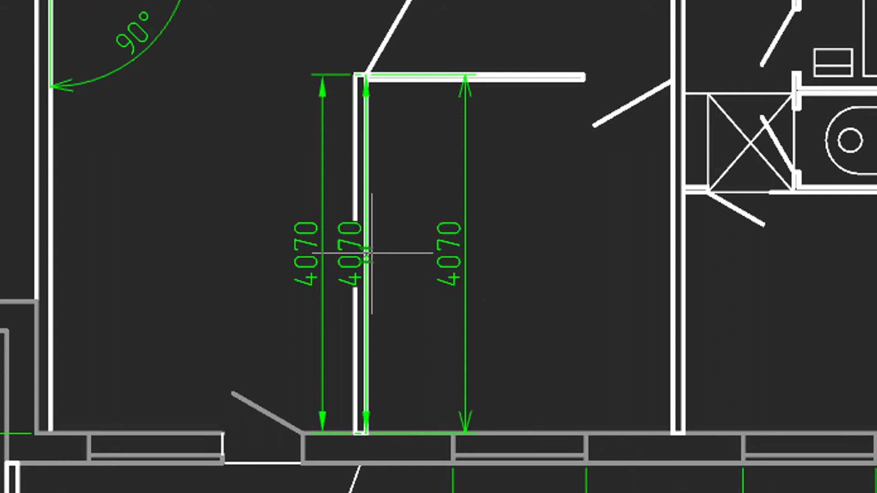